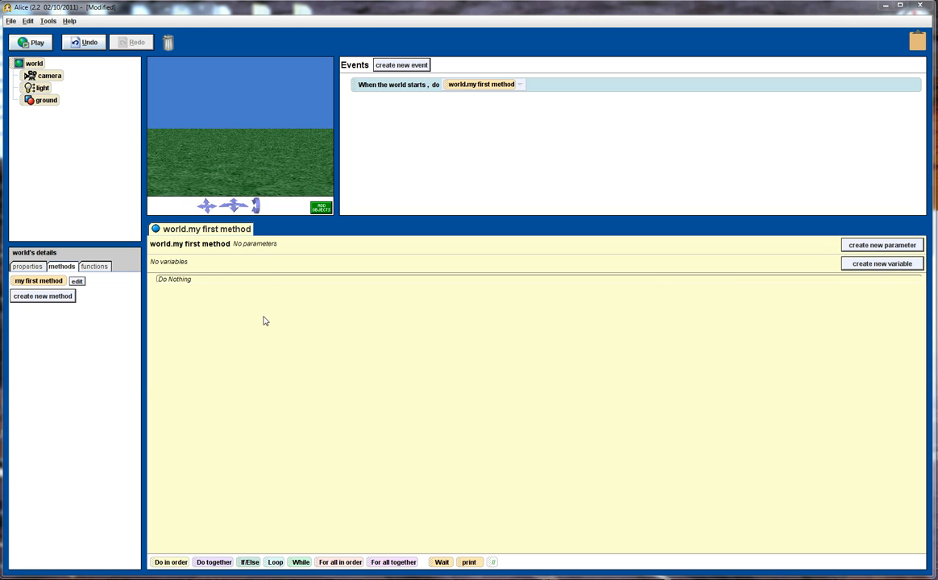
# Place a BeachBall from the Sports gallery on the grass and rotate it in place.
pyautogui.click(321, 210)
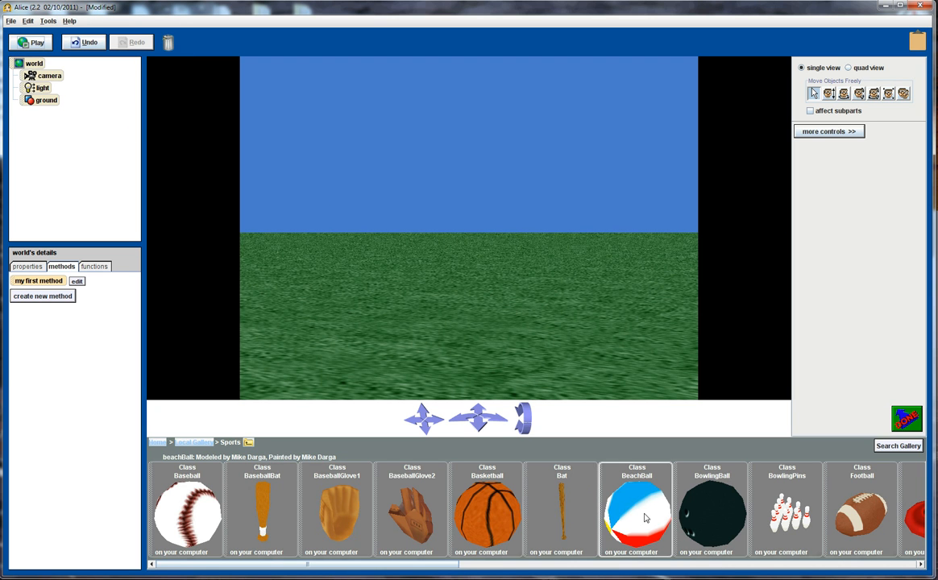
pyautogui.moveTo(636, 512)
pyautogui.mouseDown()
pyautogui.moveTo(481, 333)
pyautogui.moveTo(353, 327)
pyautogui.mouseUp()
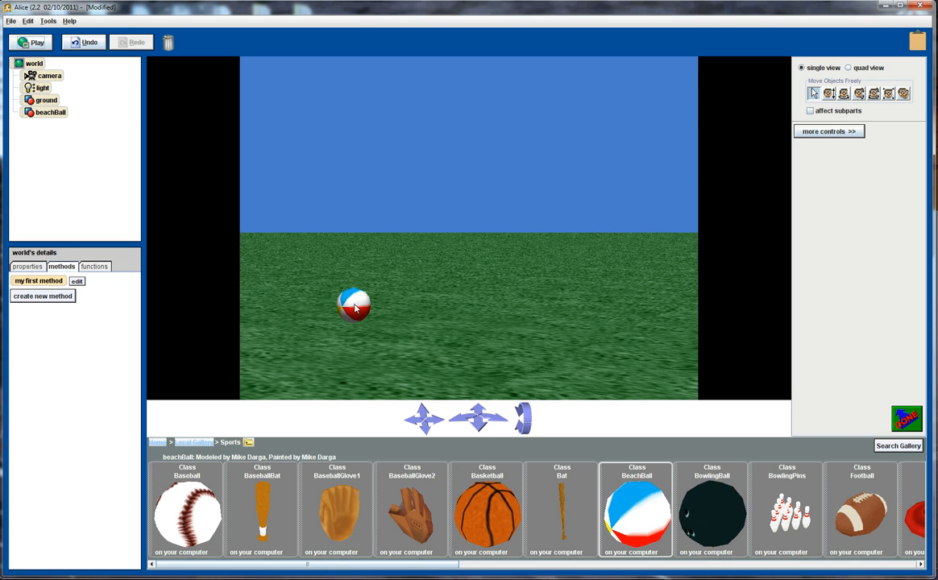
pyautogui.click(355, 306)
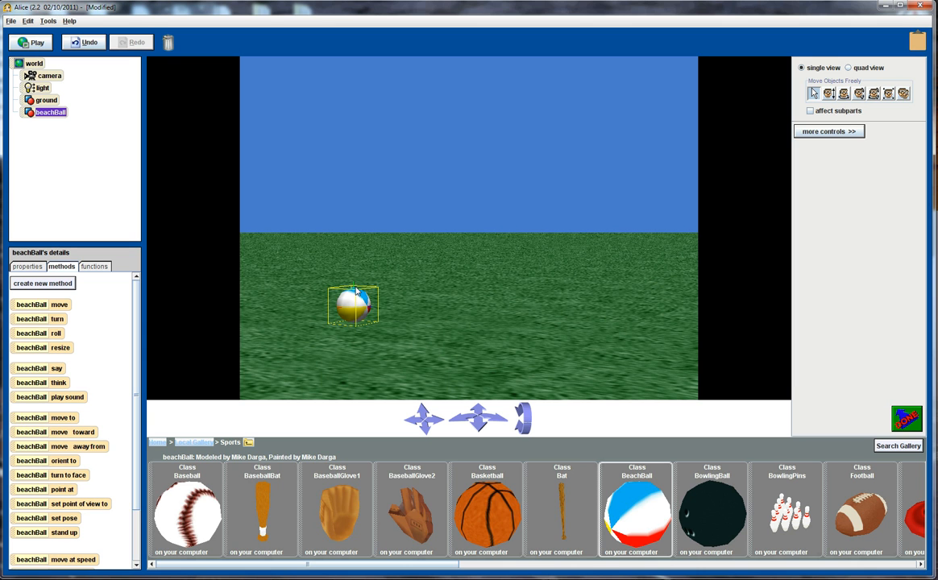
pyautogui.moveTo(356, 292); pyautogui.dragTo(322, 274)
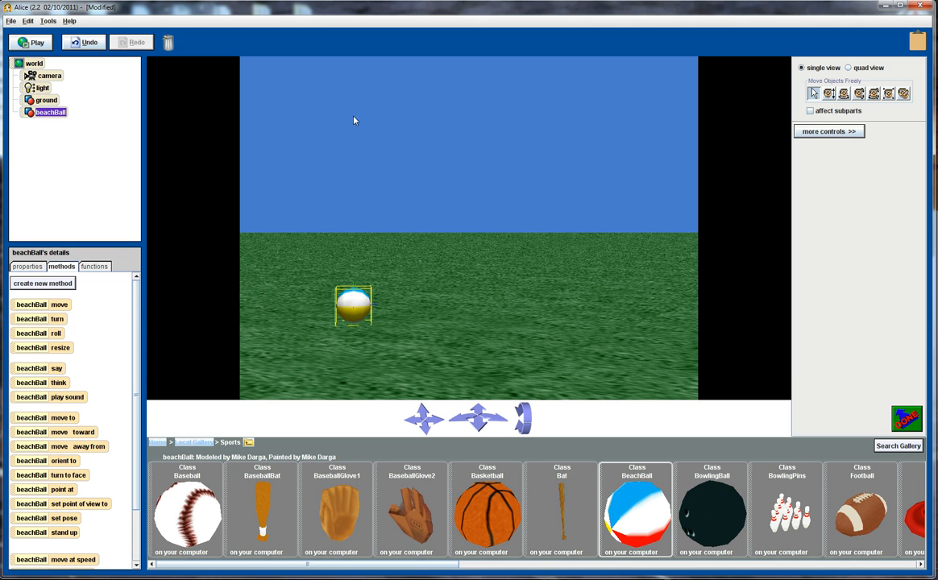
pyautogui.click(906, 417)
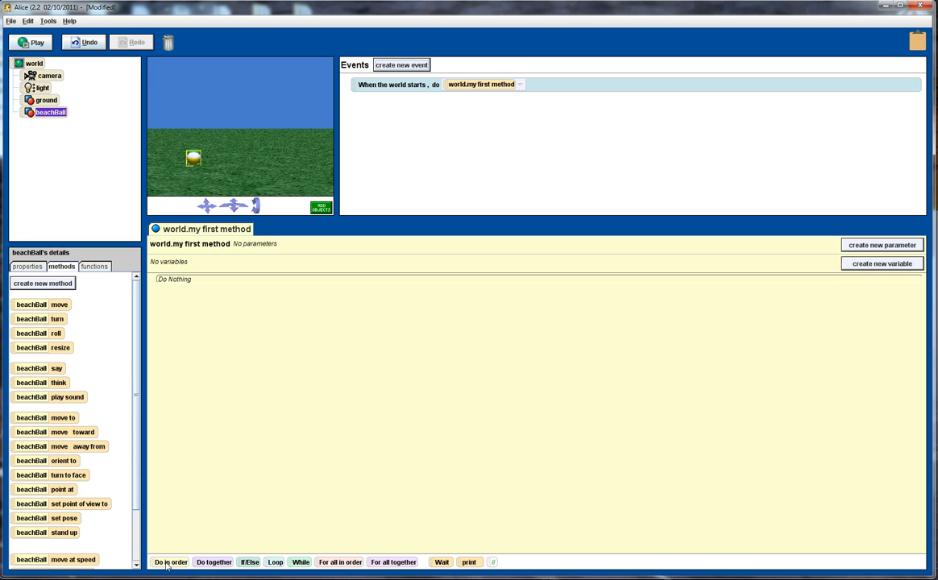
# Build a Do in order with beachBall moves up 1 meter then down 1 meter.
pyautogui.moveTo(168, 563); pyautogui.dragTo(187, 284)
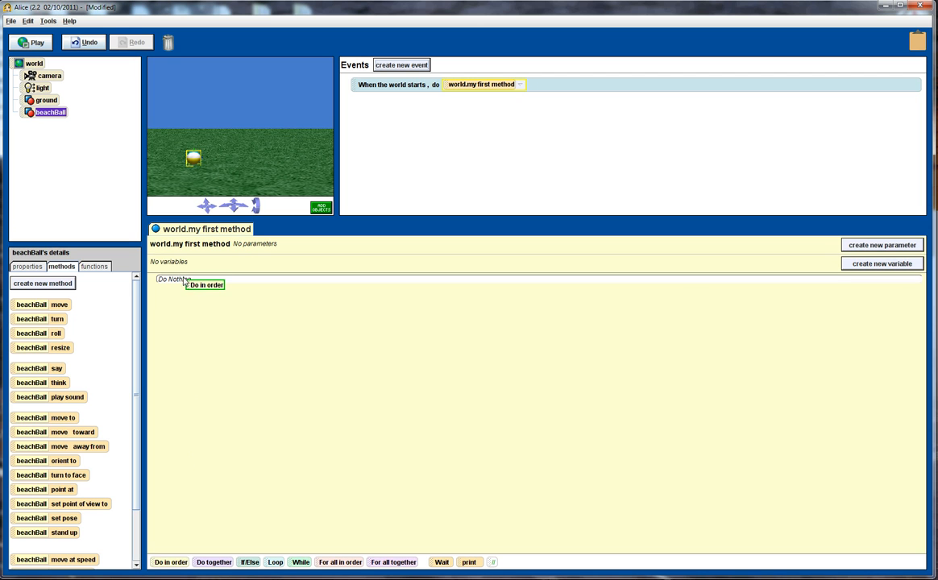
pyautogui.moveTo(186, 286); pyautogui.dragTo(187, 286)
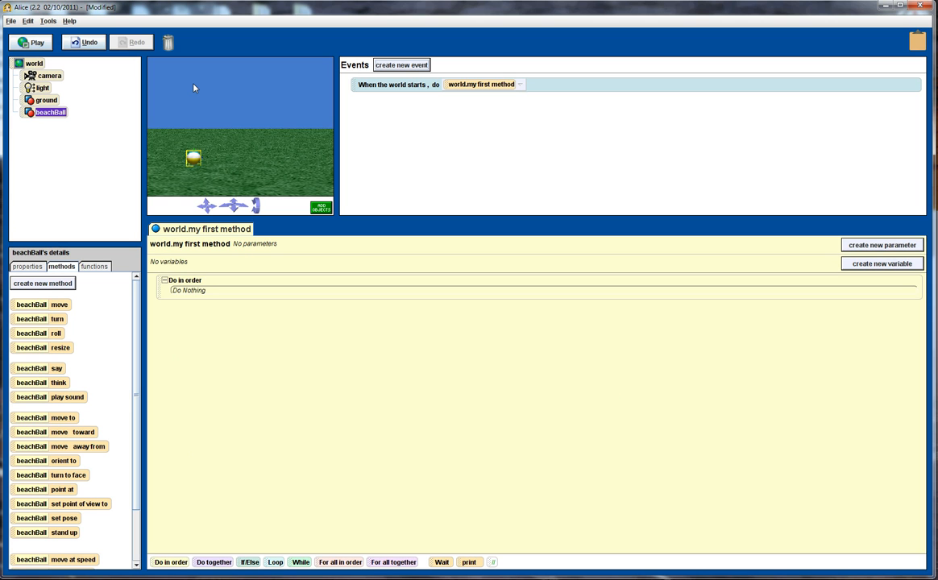
pyautogui.moveTo(51, 306); pyautogui.dragTo(193, 290)
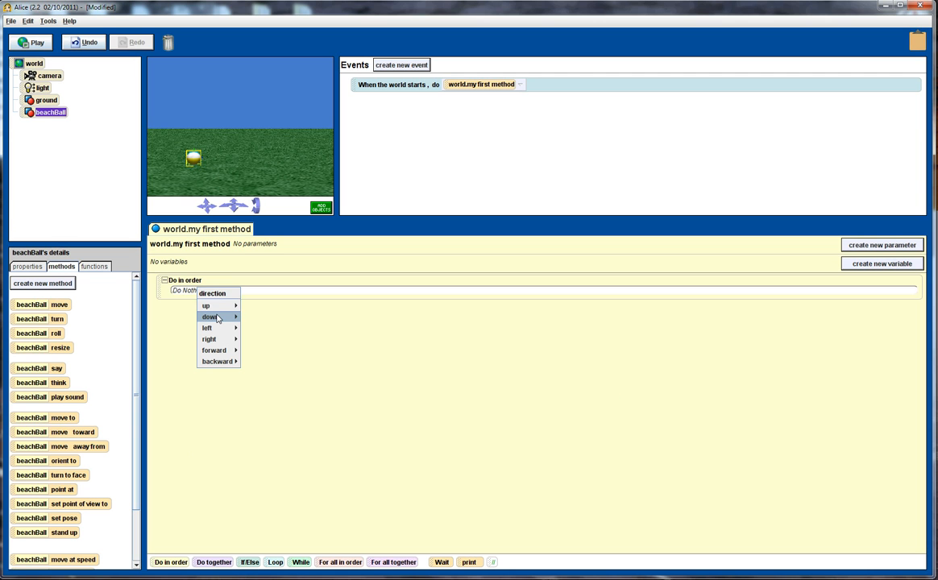
pyautogui.moveTo(216, 306)
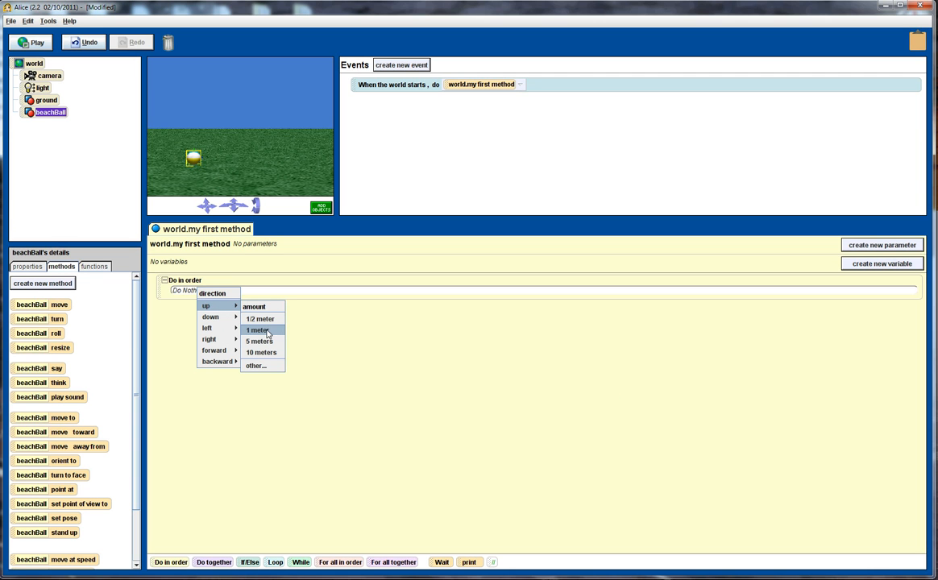
pyautogui.click(260, 330)
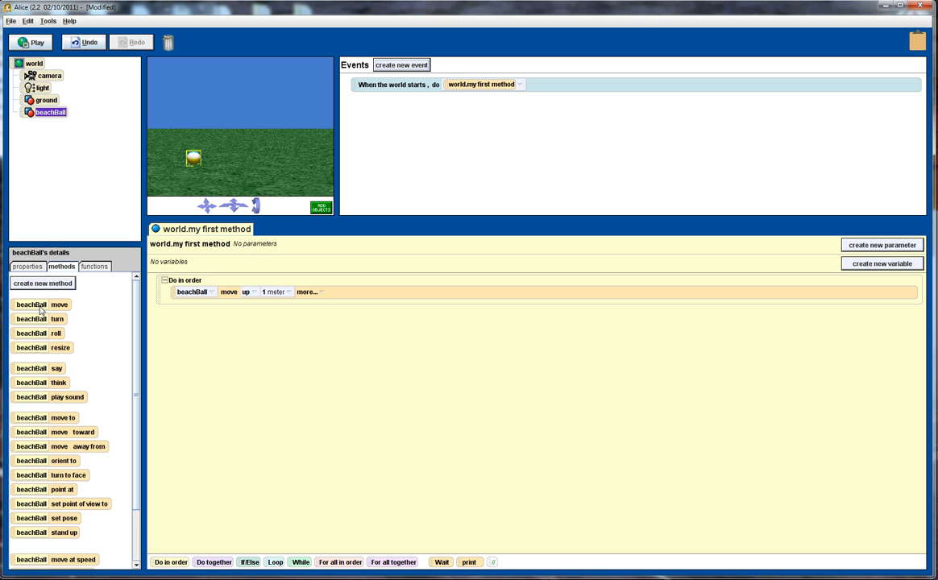
pyautogui.moveTo(39, 308); pyautogui.dragTo(192, 308)
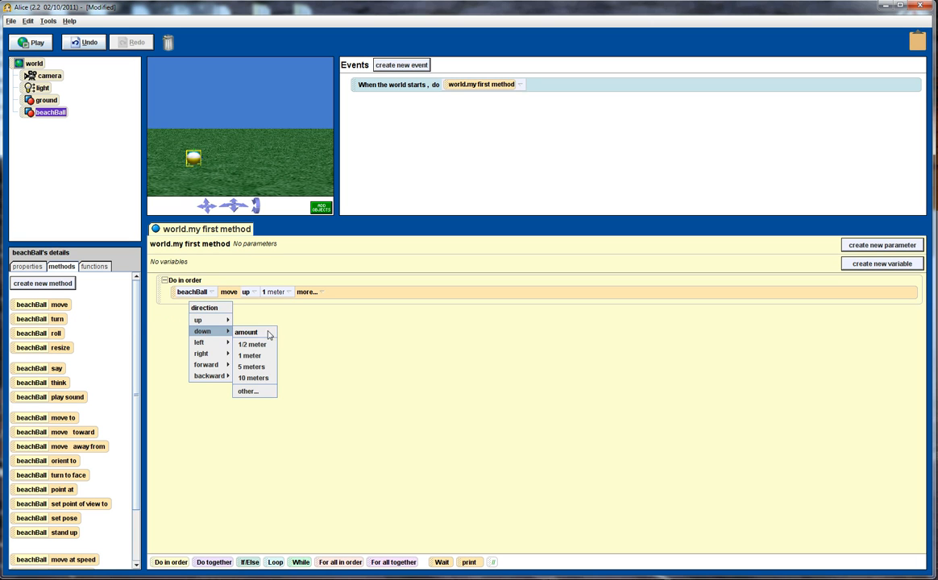
pyautogui.click(250, 355)
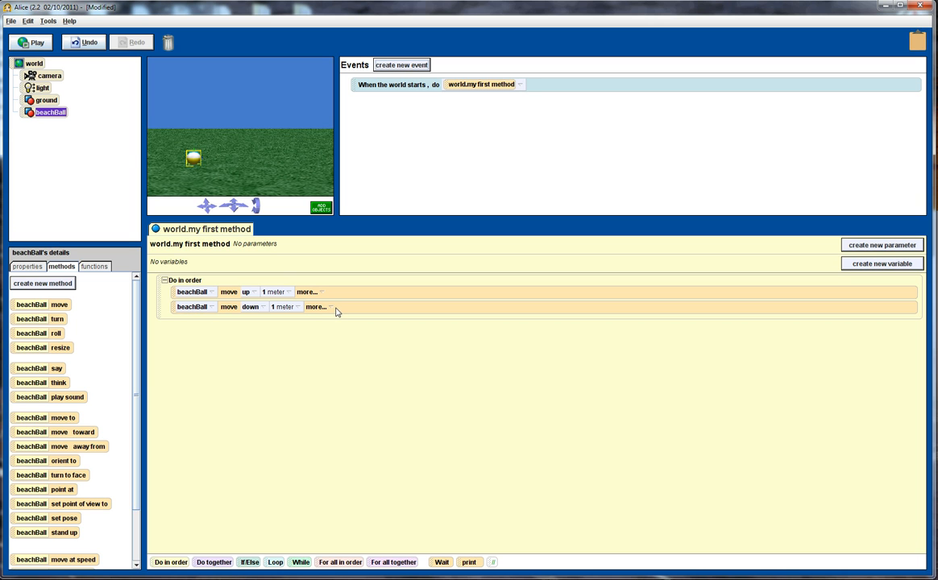
# Preview, change both up and down moves to 5 meters, and play again.
pyautogui.click(32, 42)
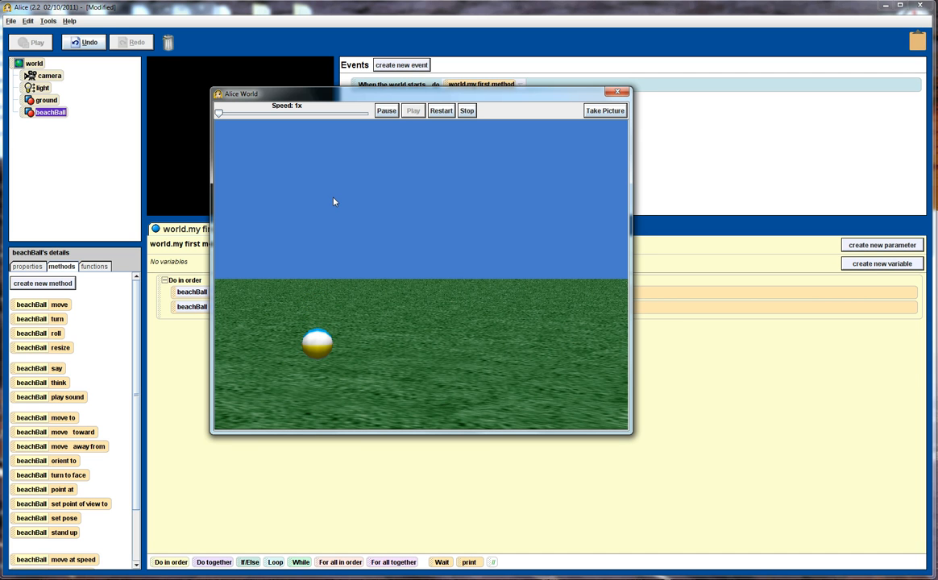
pyautogui.click(618, 92)
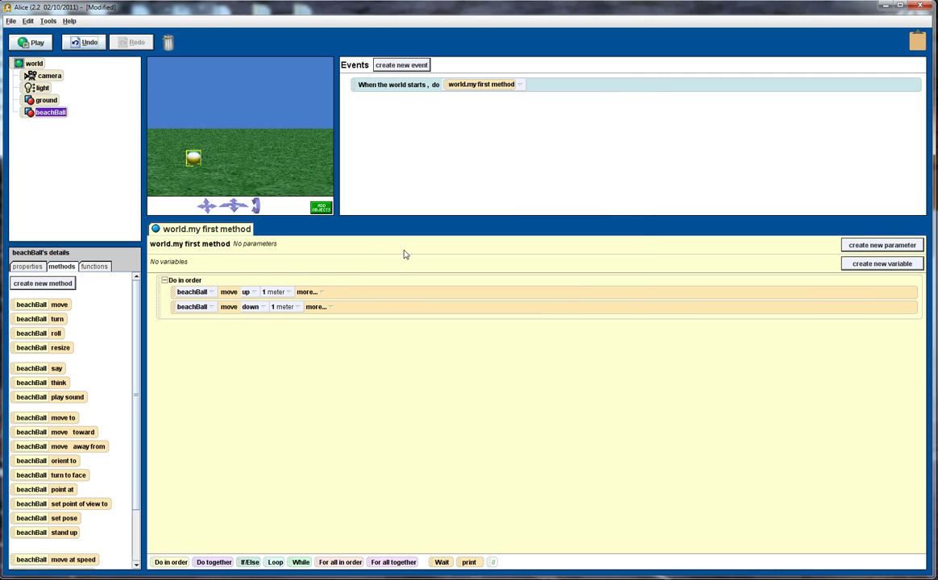
pyautogui.click(274, 292)
pyautogui.click(284, 326)
pyautogui.click(283, 307)
pyautogui.click(293, 342)
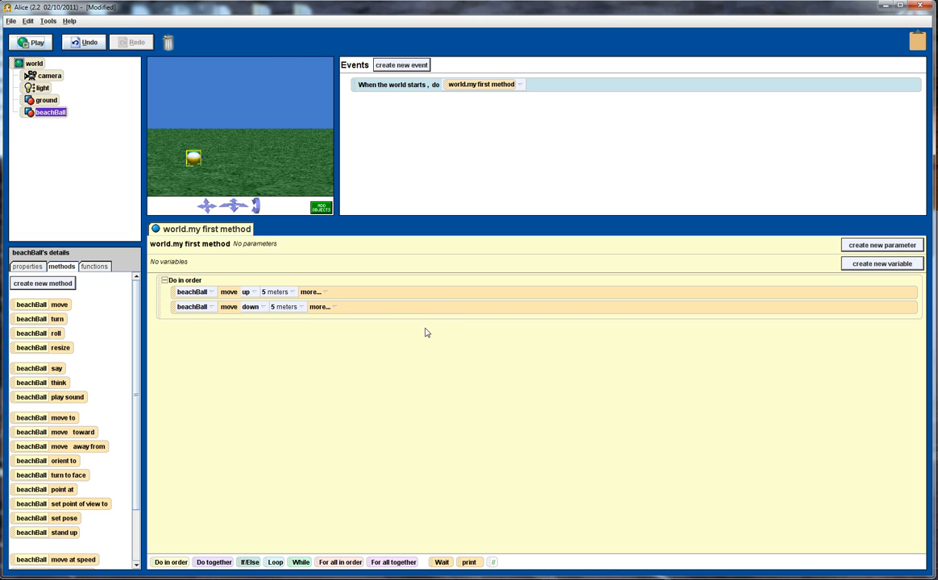
pyautogui.click(32, 42)
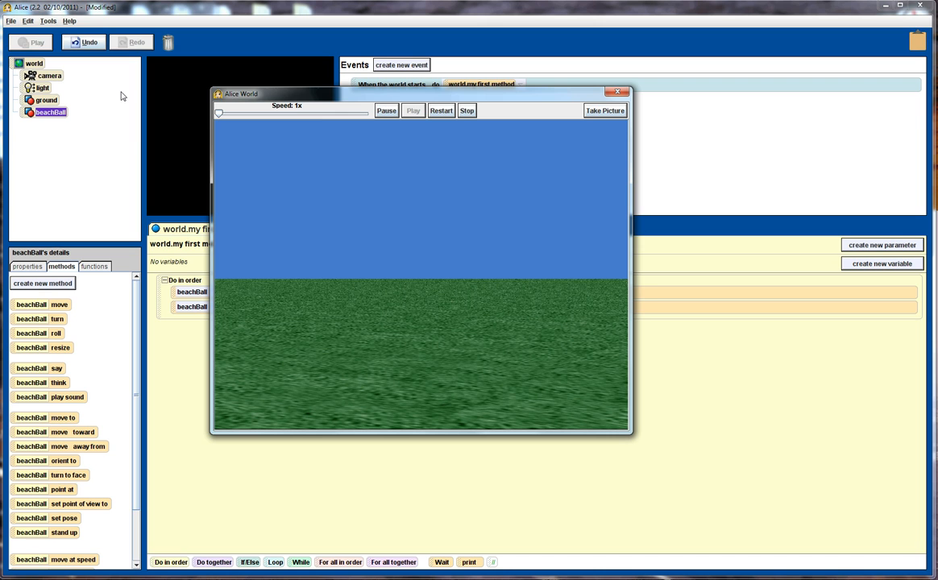
# Set the up move to a custom 2.5 meters and the down move to 2.5 meters, then preview.
pyautogui.click(620, 94)
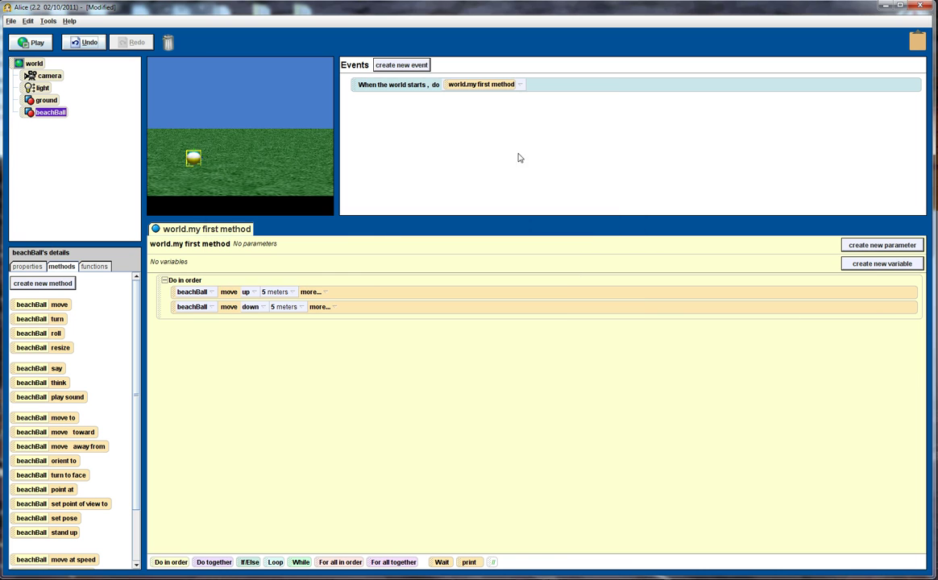
pyautogui.click(274, 292)
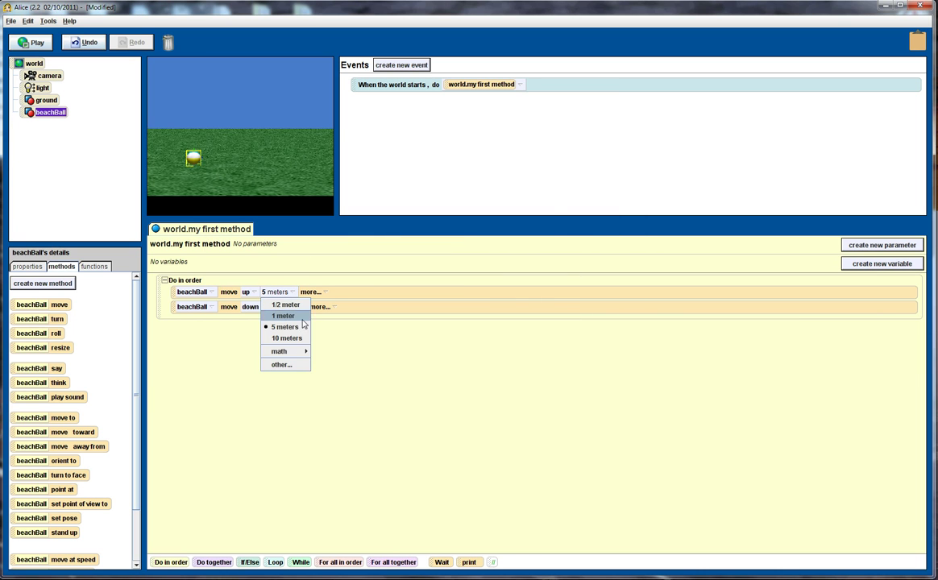
pyautogui.click(280, 365)
pyautogui.click(443, 313)
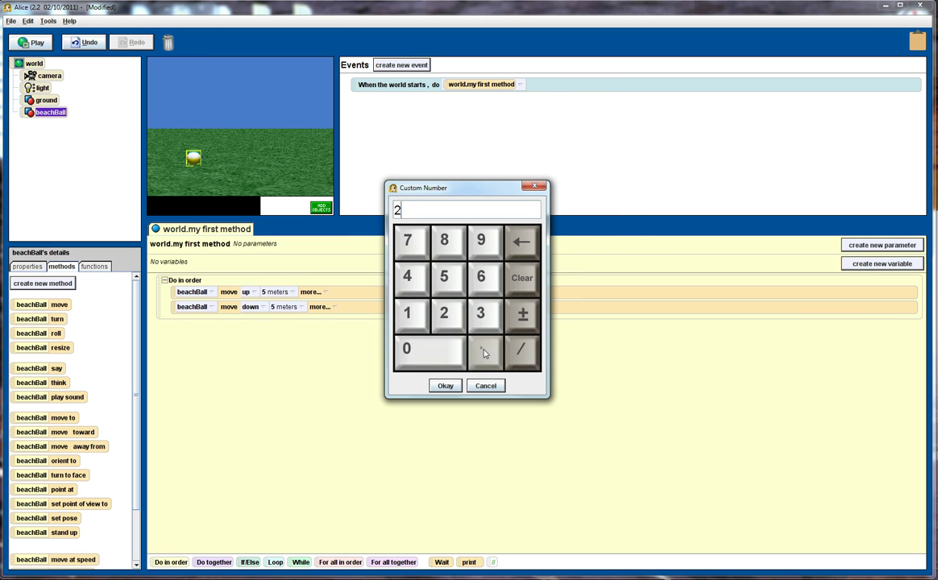
pyautogui.click(444, 277)
pyautogui.click(445, 386)
pyautogui.click(284, 307)
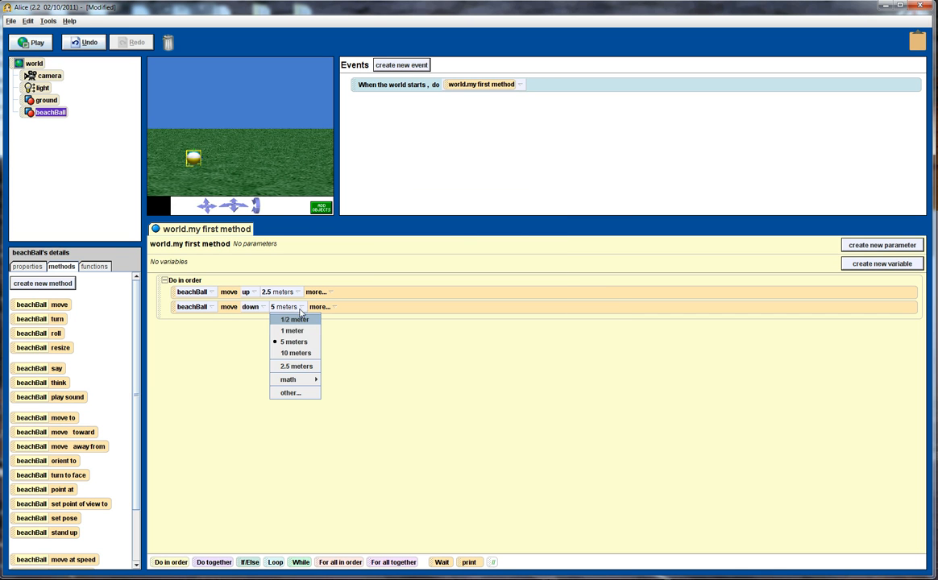
pyautogui.click(295, 366)
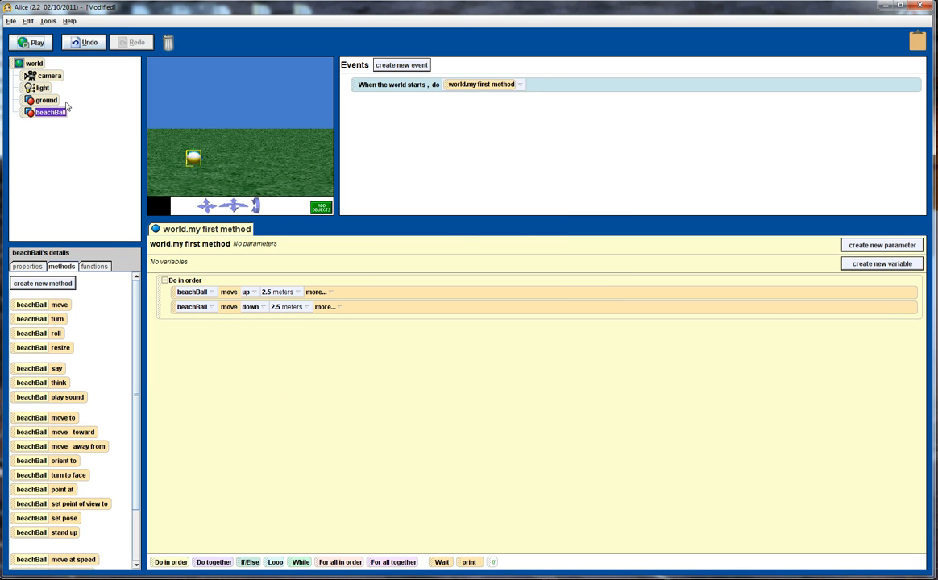
pyautogui.click(32, 42)
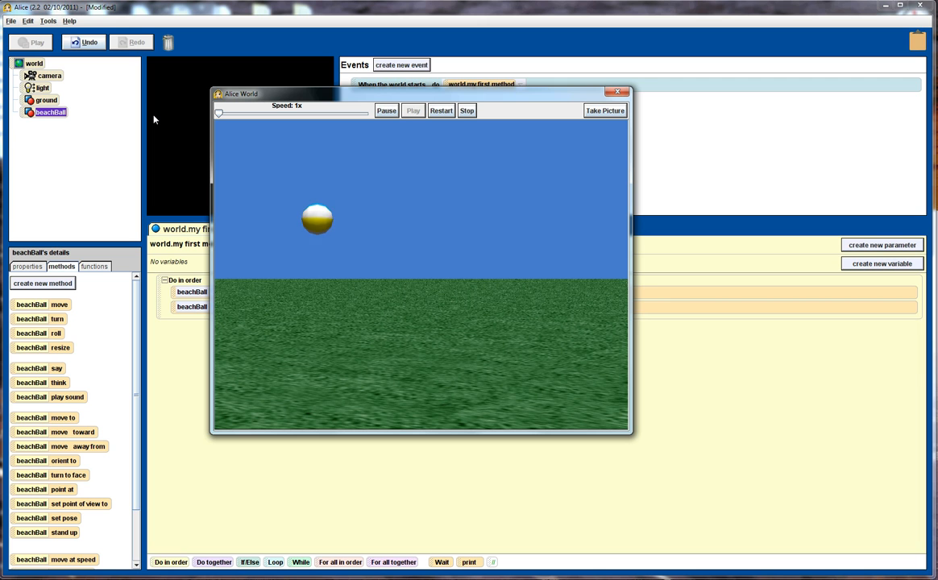
pyautogui.click(619, 92)
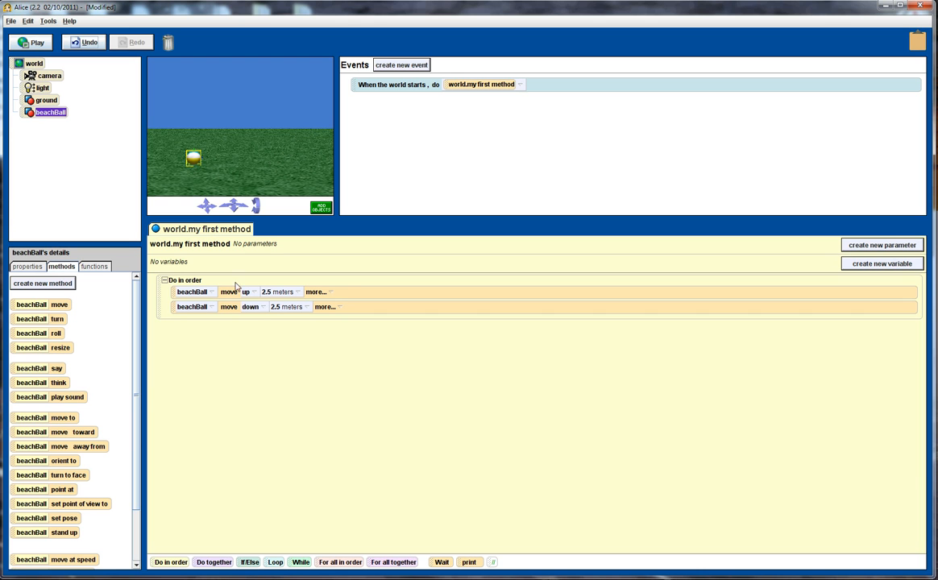
# Add a beachBall move forward 2.5 meters, preview it, and drop in a Do together block.
pyautogui.moveTo(33, 304); pyautogui.dragTo(193, 322)
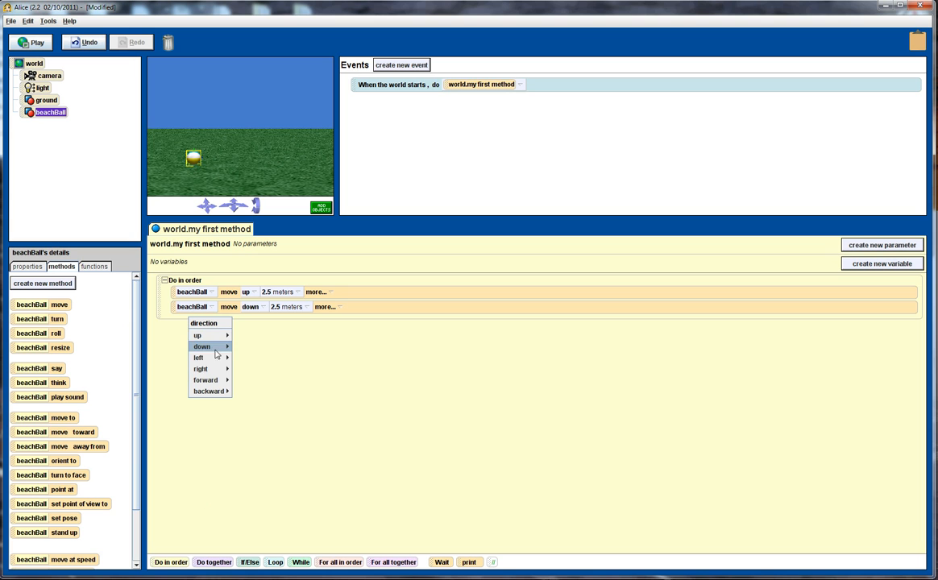
pyautogui.moveTo(207, 379)
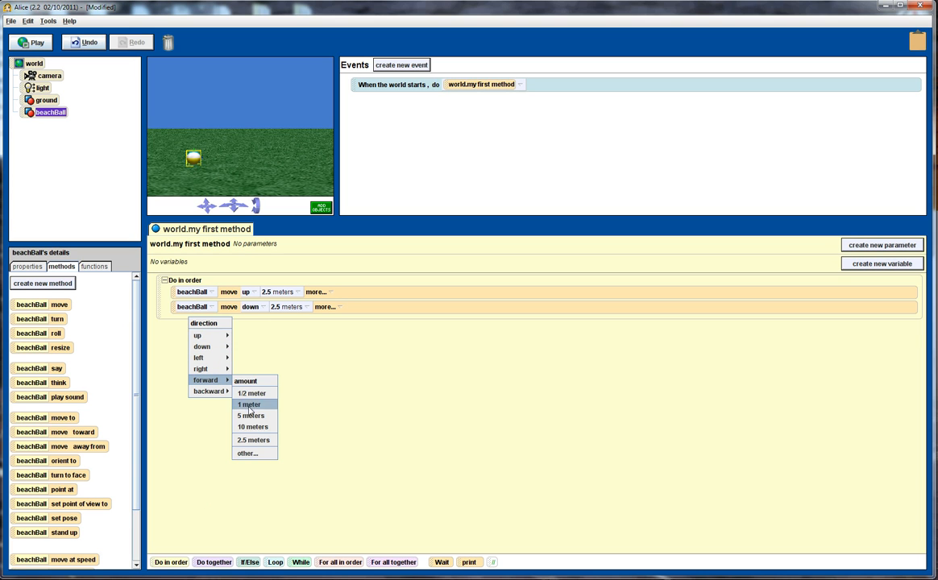
pyautogui.click(253, 440)
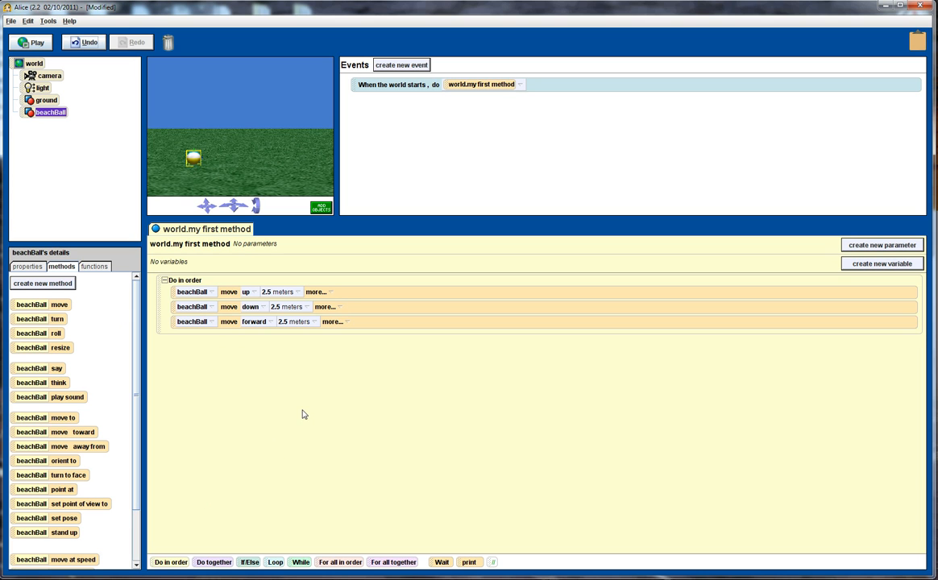
pyautogui.click(34, 42)
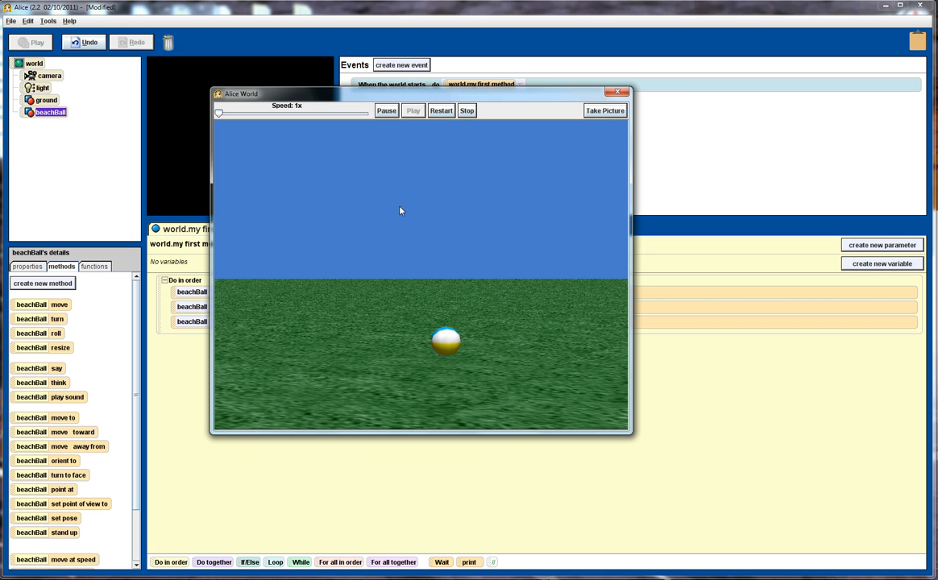
pyautogui.click(618, 92)
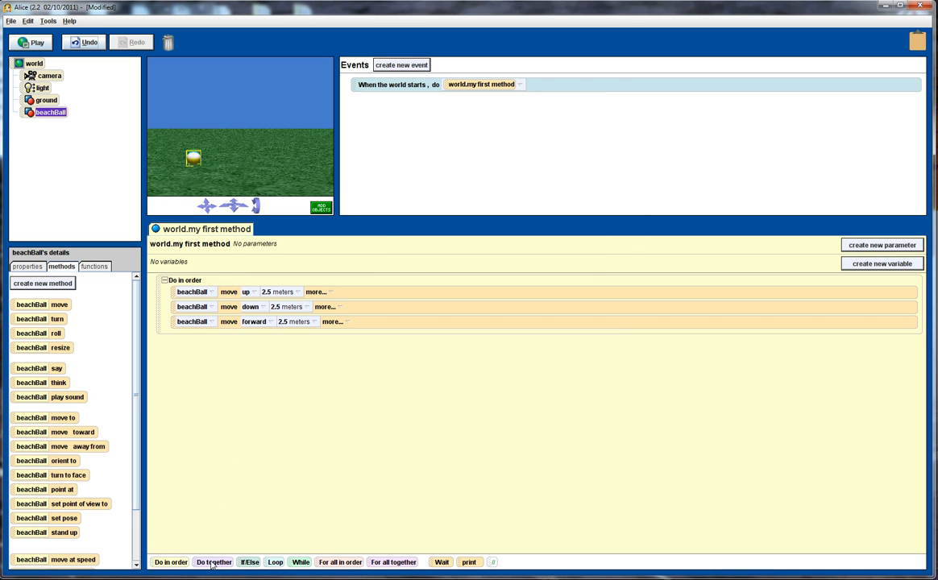
pyautogui.moveTo(212, 562); pyautogui.dragTo(174, 345)
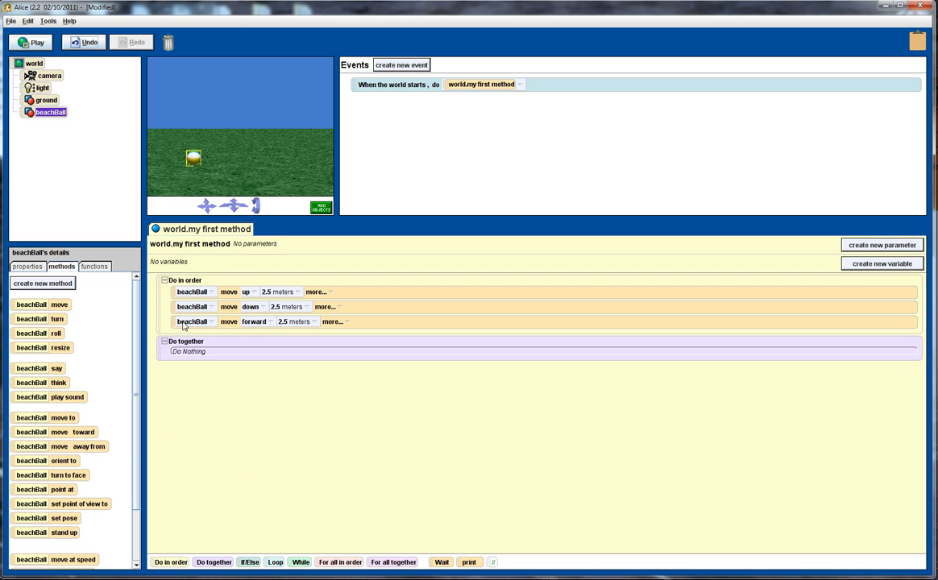
# Nest the forward move and the up-down Do in order inside the Do together block.
pyautogui.moveTo(42, 305); pyautogui.dragTo(185, 354)
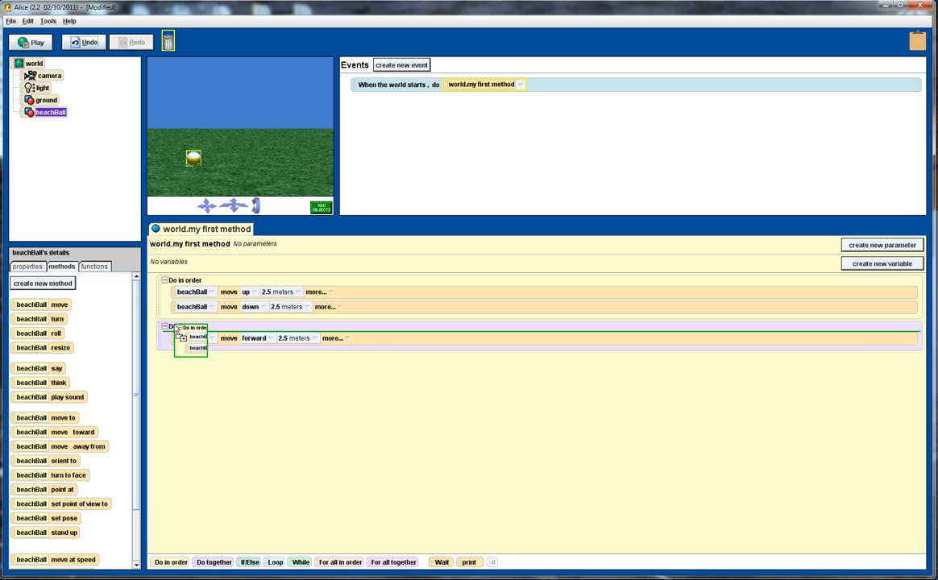
pyautogui.moveTo(160, 282); pyautogui.dragTo(178, 332)
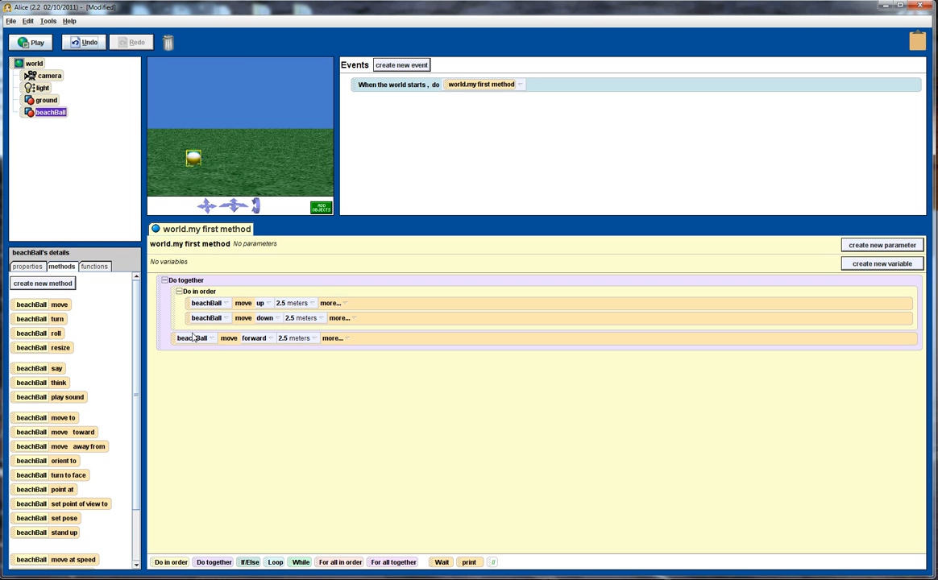
pyautogui.click(32, 41)
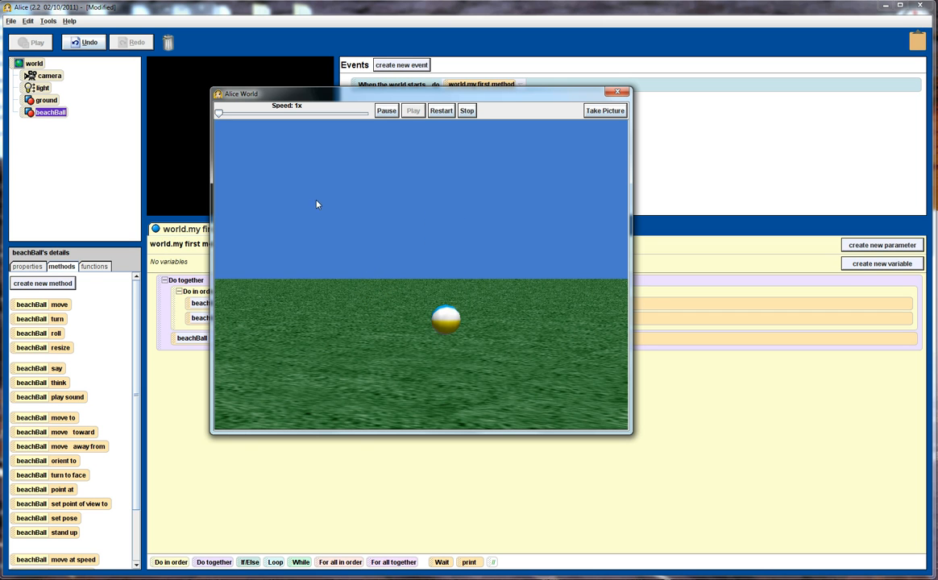
pyautogui.click(438, 110)
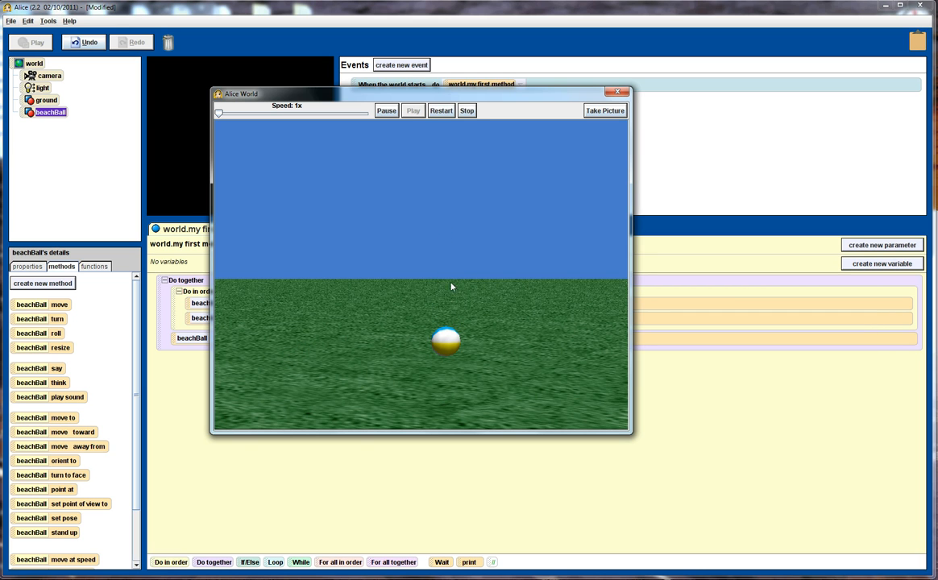
pyautogui.click(625, 92)
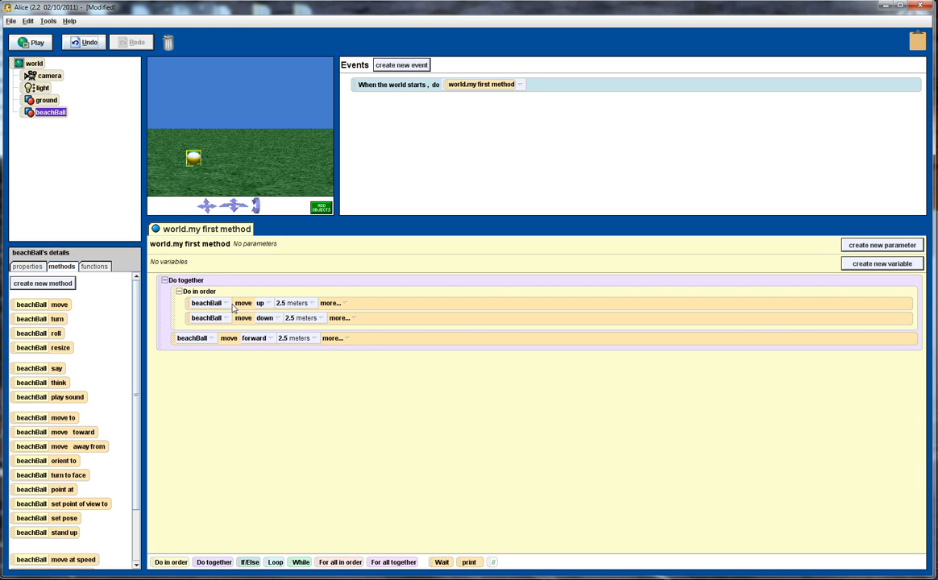
# Give the forward move a 2-second duration and preview the timing.
pyautogui.click(347, 338)
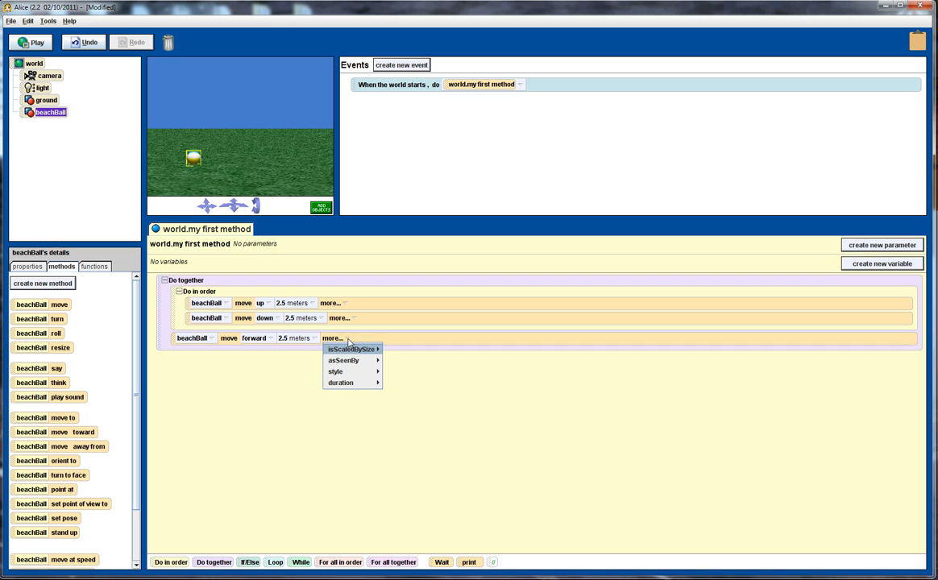
pyautogui.moveTo(342, 383)
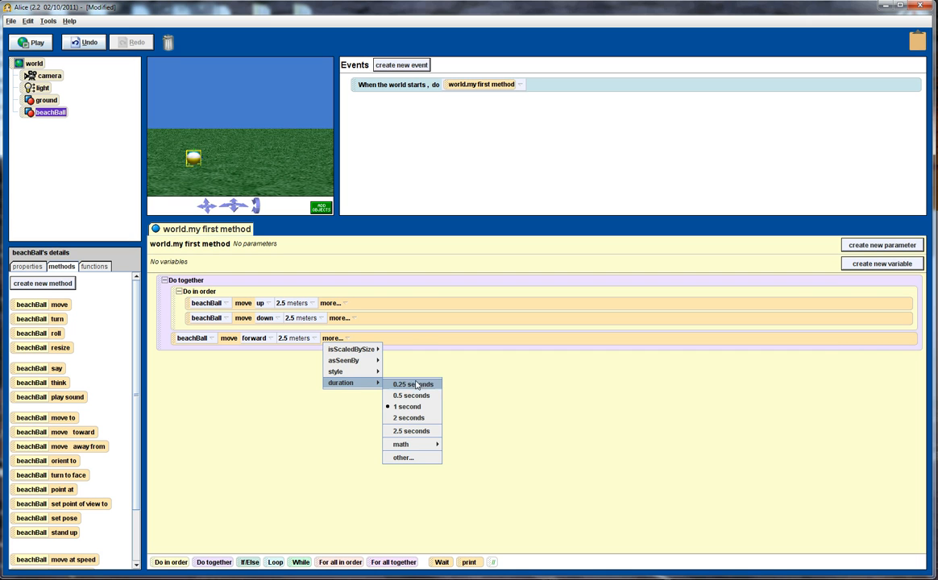
pyautogui.click(381, 381)
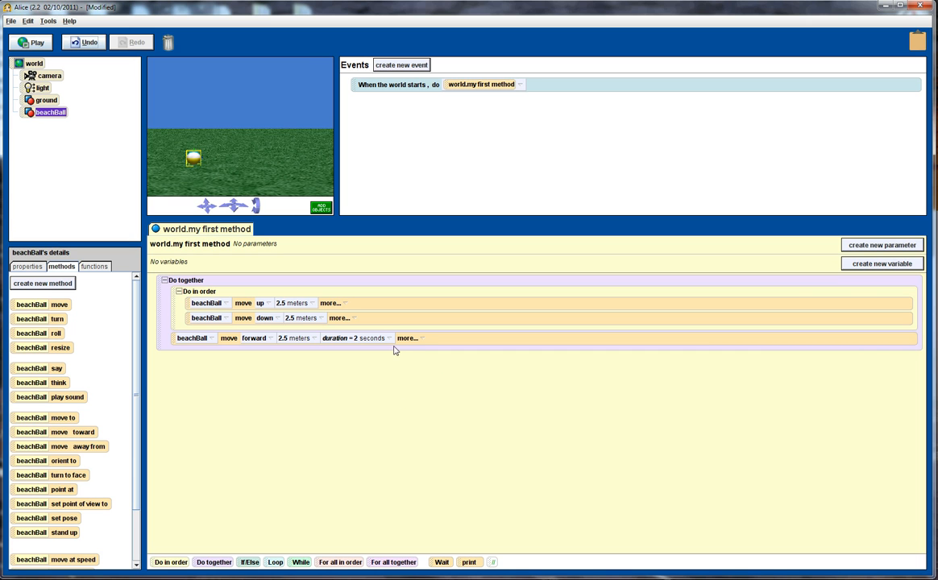
pyautogui.click(29, 42)
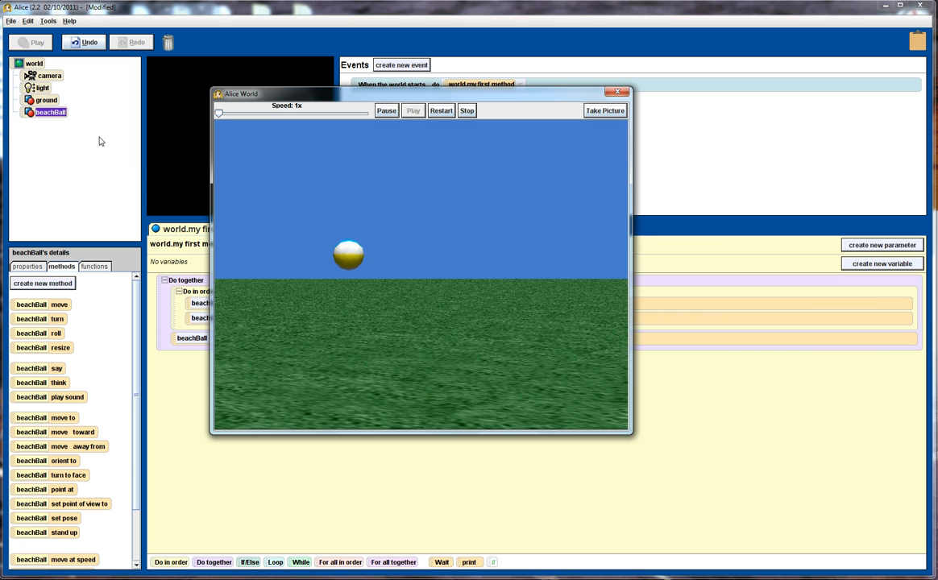
pyautogui.click(617, 91)
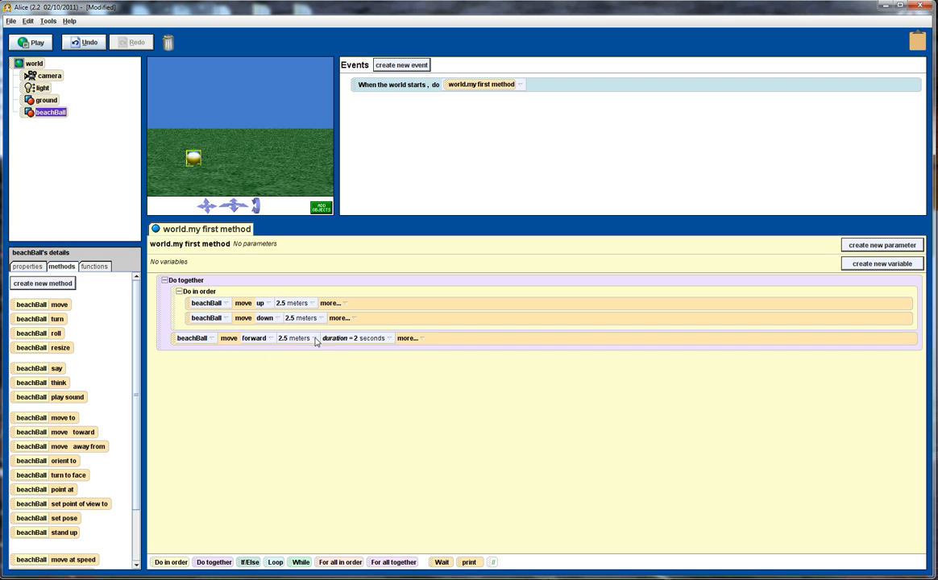
# Change the forward distance to a custom 1 meter and preview again.
pyautogui.click(316, 340)
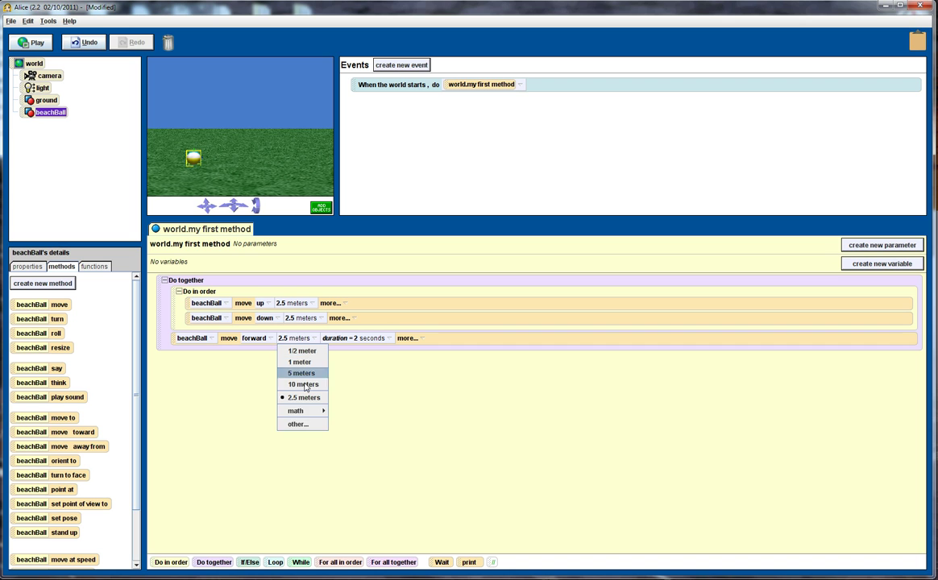
pyautogui.click(297, 424)
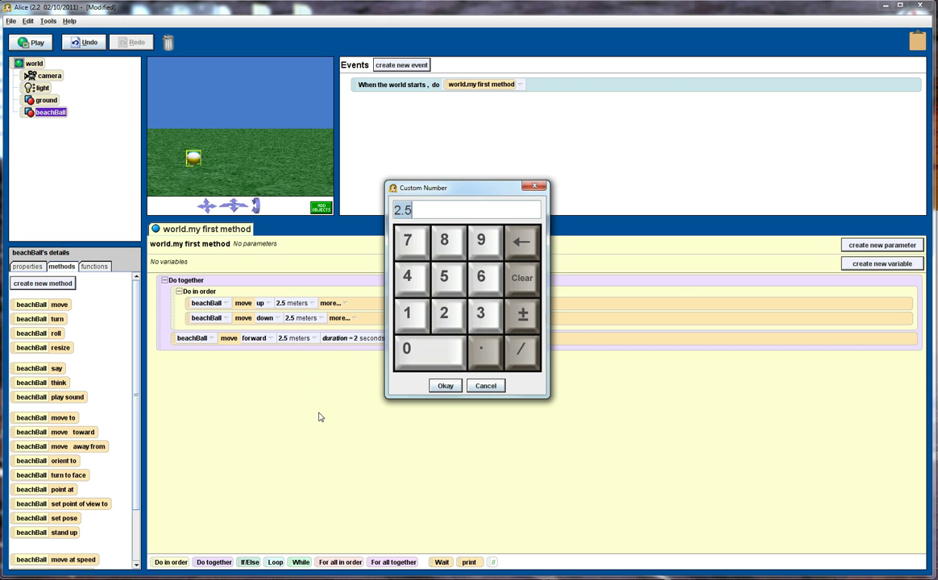
pyautogui.click(408, 314)
pyautogui.click(445, 386)
pyautogui.click(37, 42)
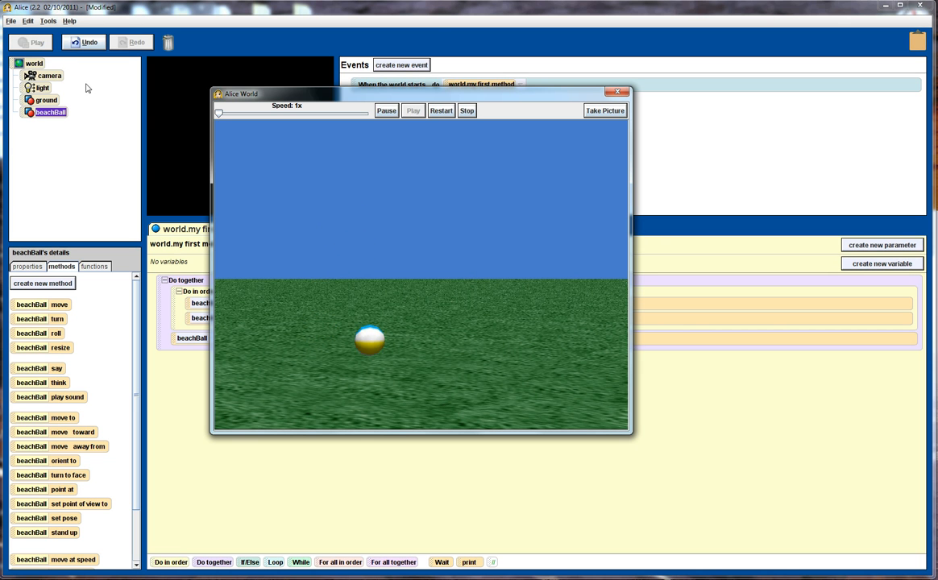
pyautogui.click(621, 92)
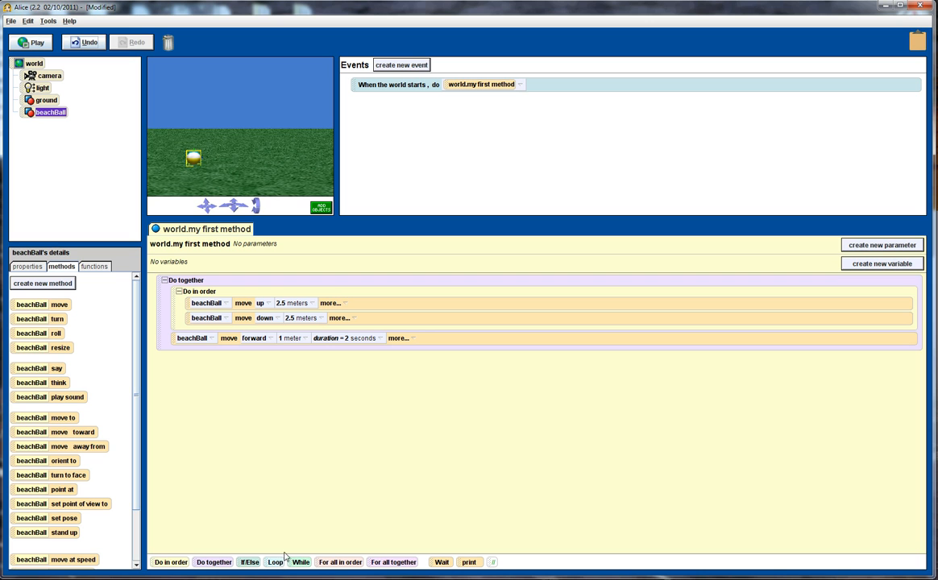
# Add a Loop of 4 times, move the Do together block into it, and play.
pyautogui.moveTo(275, 563); pyautogui.dragTo(170, 363)
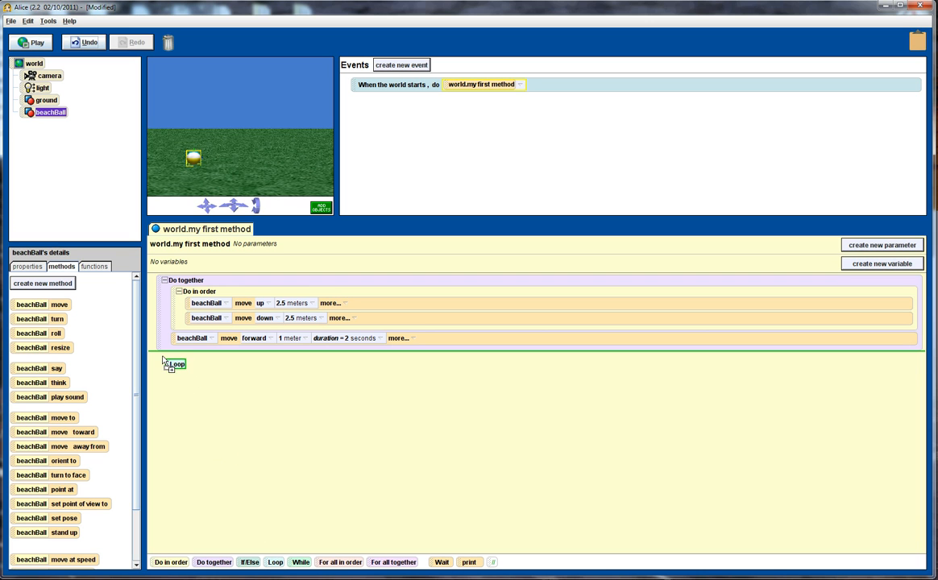
pyautogui.click(178, 446)
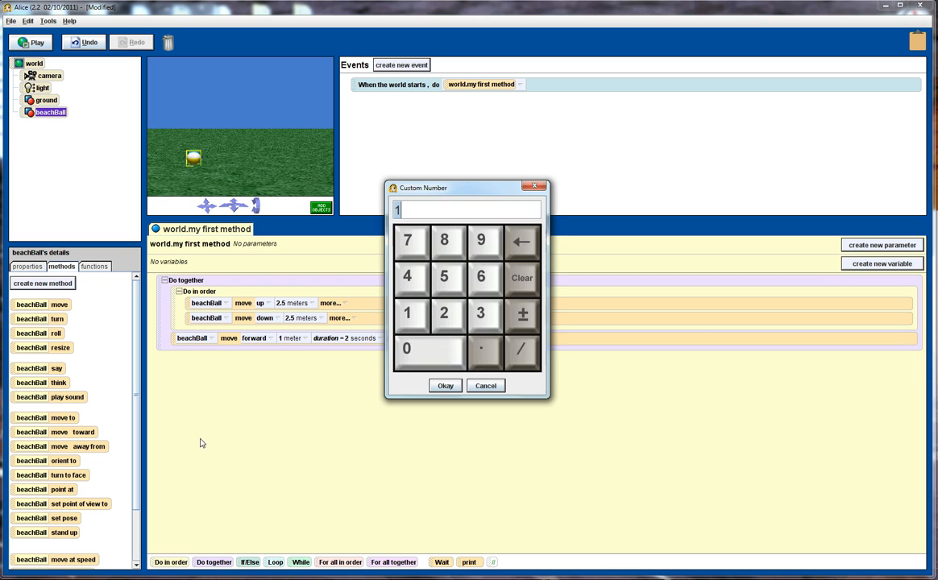
pyautogui.click(410, 277)
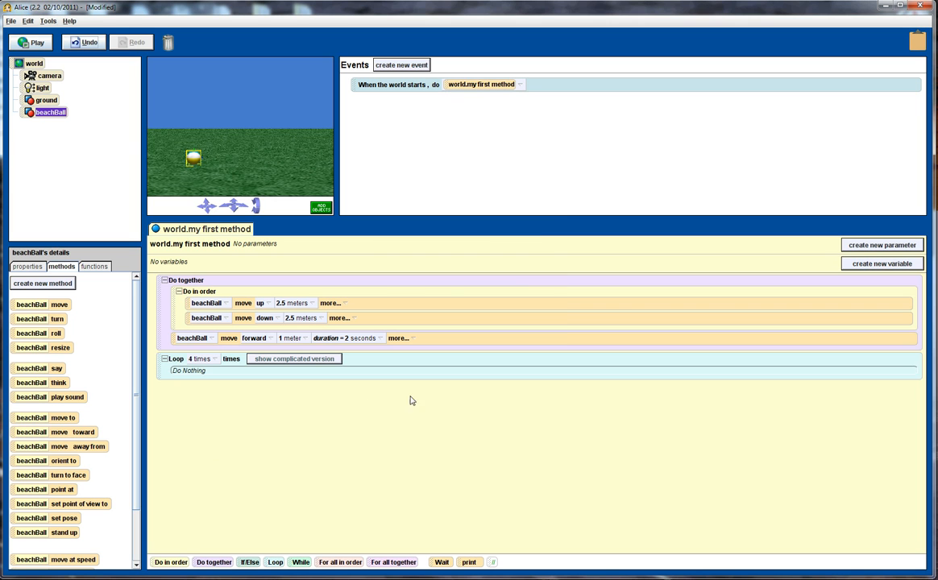
pyautogui.click(446, 386)
pyautogui.moveTo(165, 280); pyautogui.dragTo(185, 373)
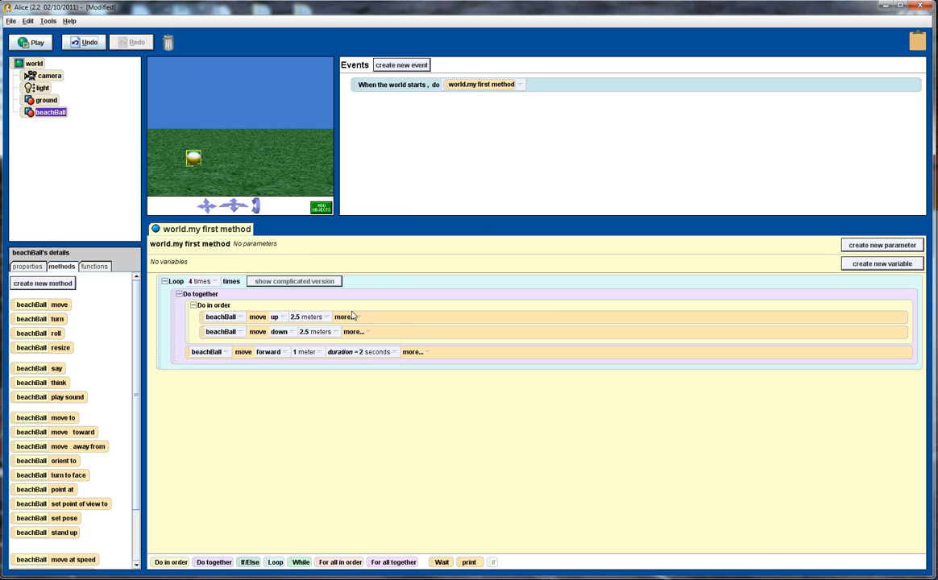
pyautogui.click(32, 42)
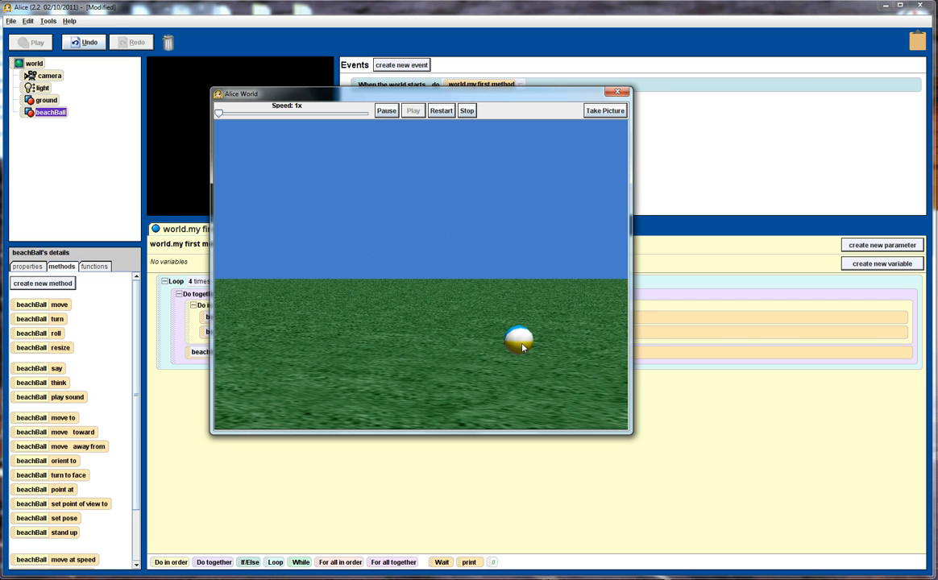
# Drag the ball farther back, set the forward move to a custom 3 meters, and play.
pyautogui.click(618, 91)
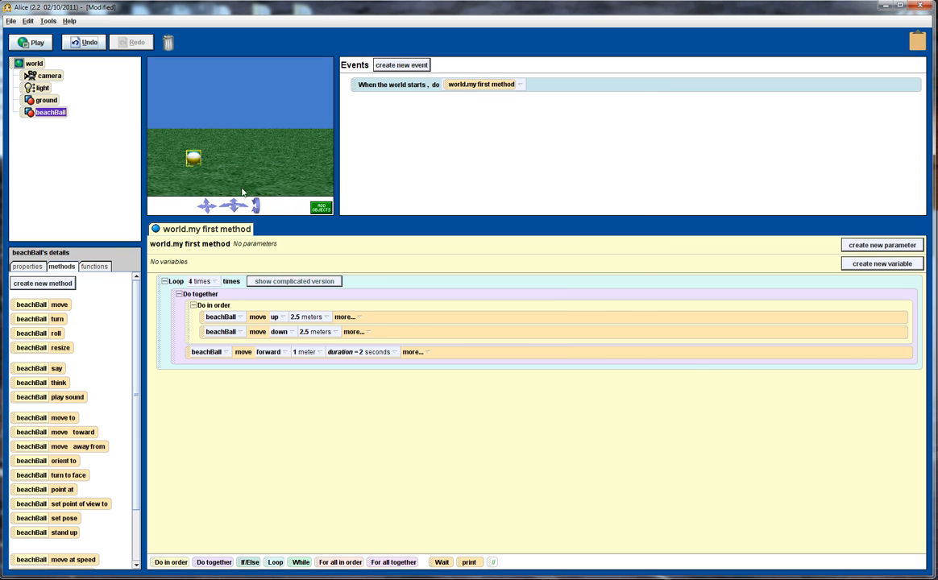
pyautogui.moveTo(194, 158); pyautogui.dragTo(174, 143)
pyautogui.click(317, 352)
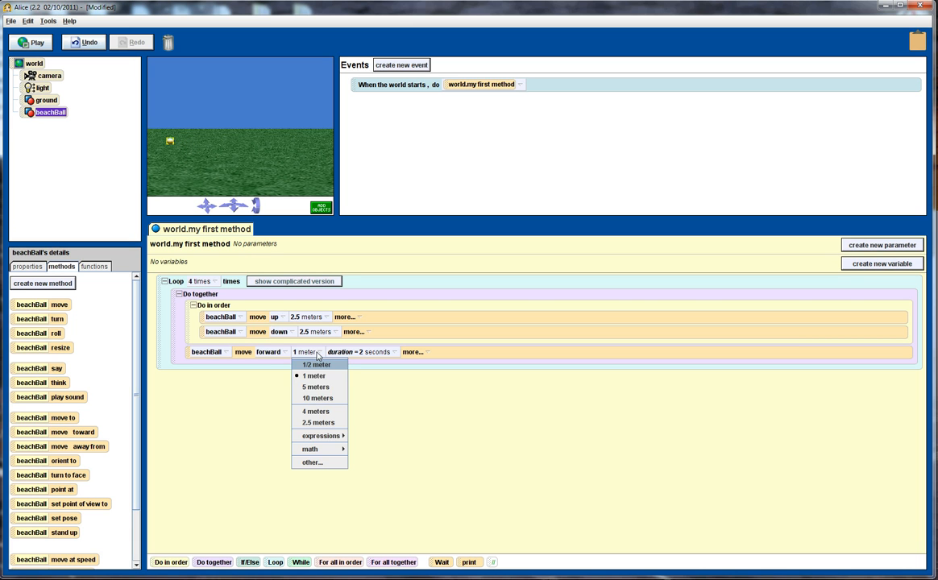
pyautogui.click(319, 465)
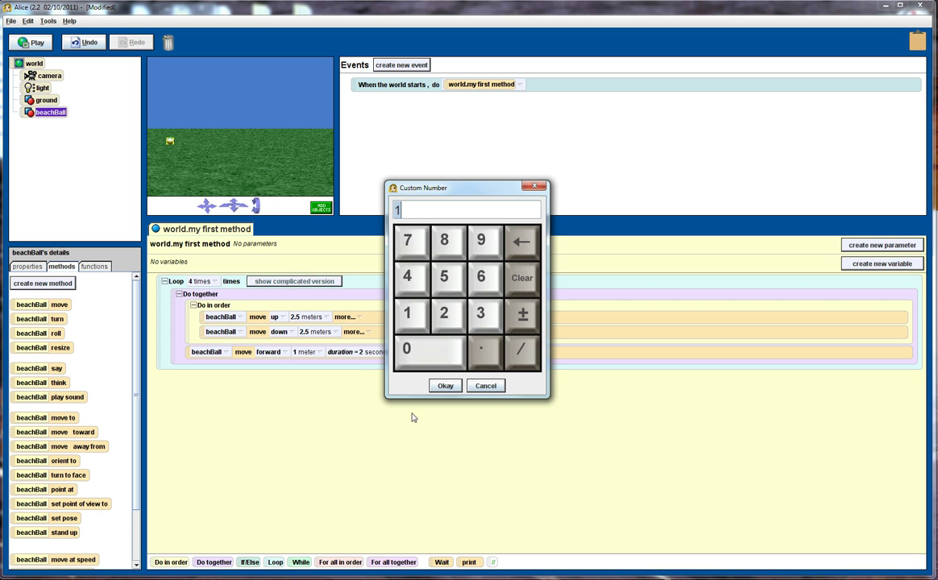
pyautogui.click(481, 313)
pyautogui.press('Return')
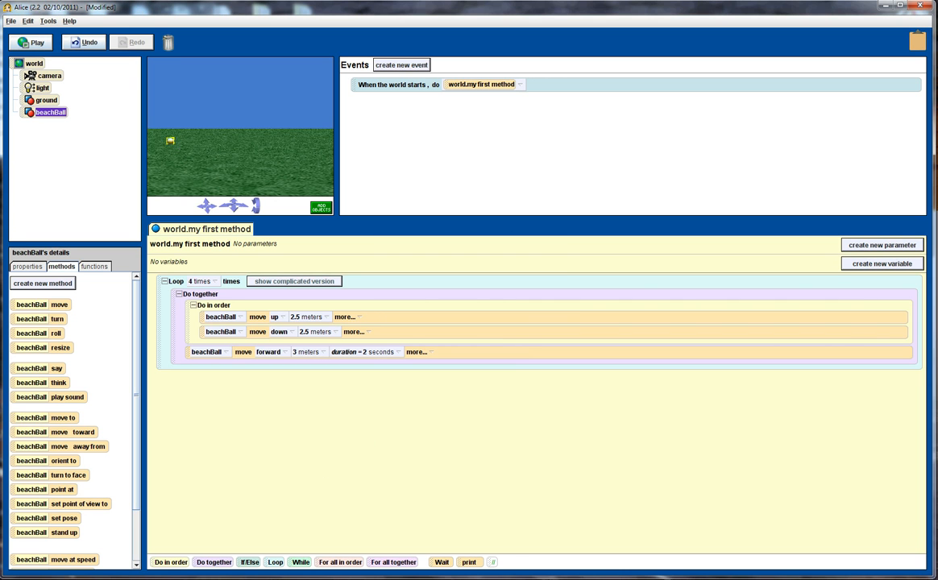
pyautogui.click(32, 42)
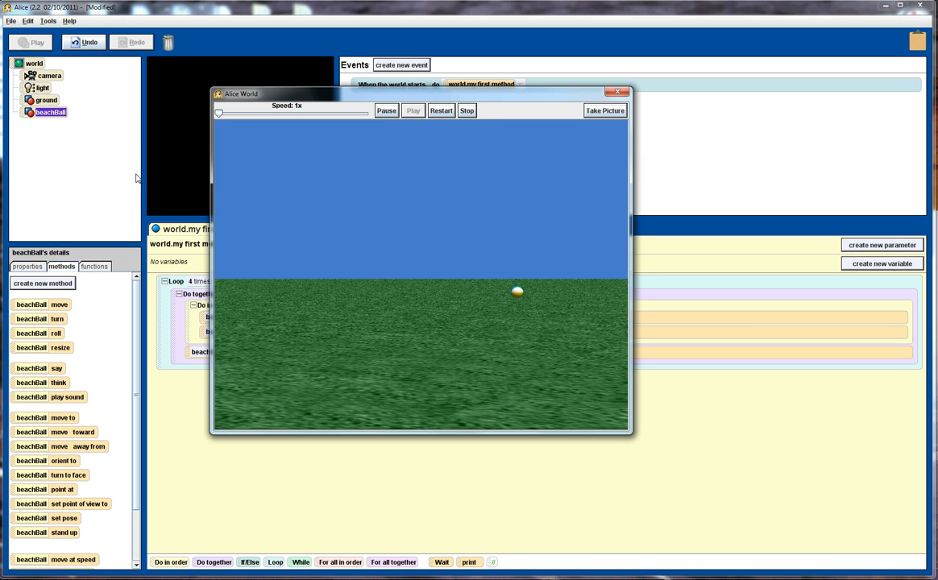
pyautogui.click(617, 92)
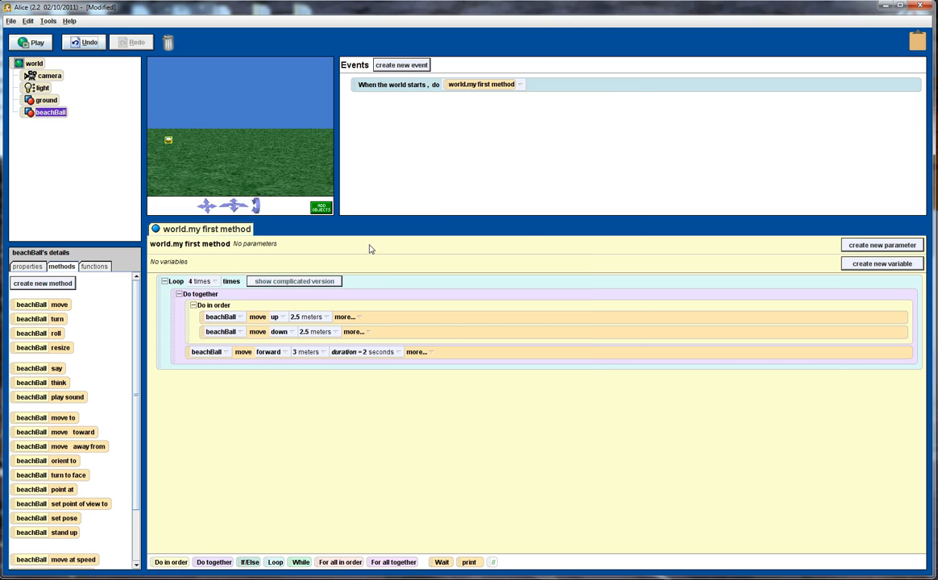